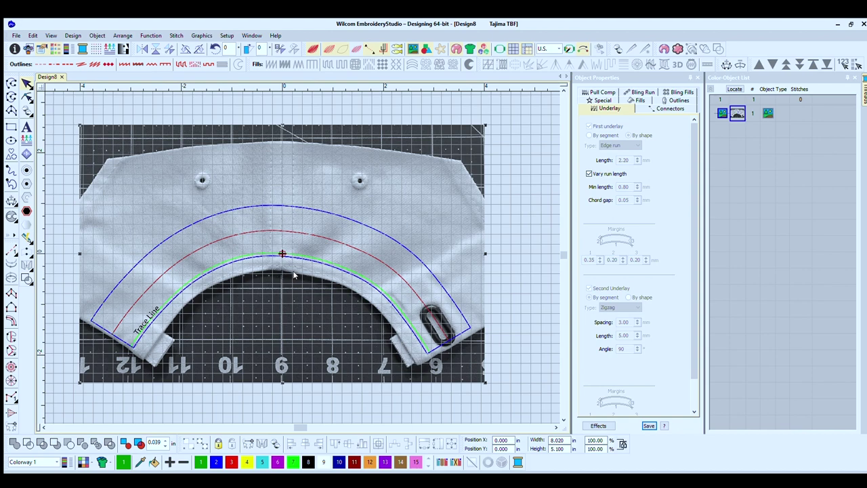
Add a vertical guide through the centre seam and align another exactly on the 1-inch mark.
scroll(300, 299, "up", 3)
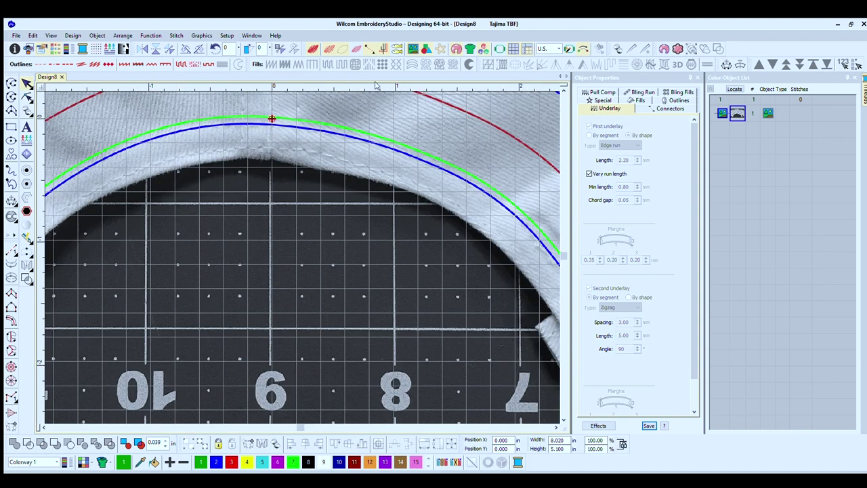
left_click(394, 86)
scroll(393, 141, "up", 5)
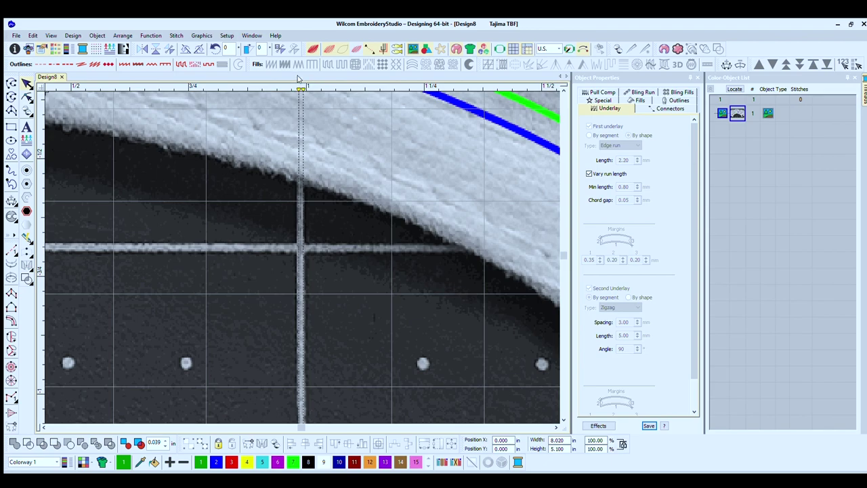
left_click_drag(301, 79, 304, 76)
scroll(302, 244, "up", 4)
scroll(299, 241, "down", 12)
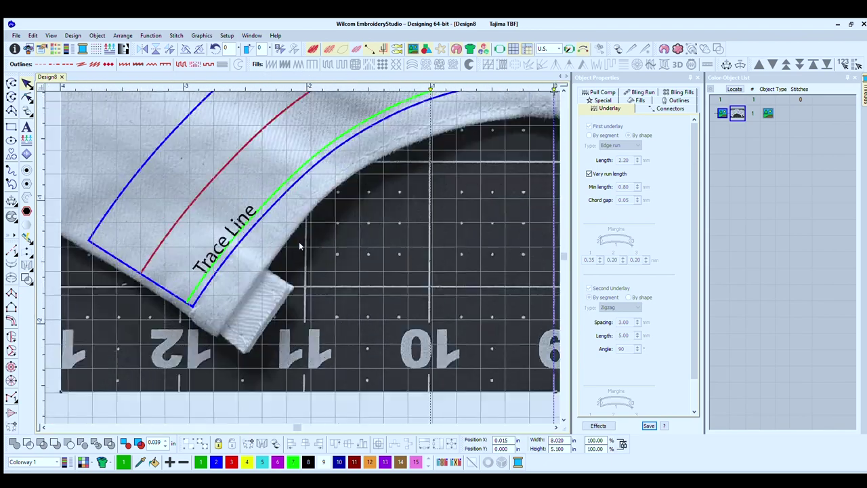
scroll(240, 241, "up", 5)
scroll(279, 247, "down", 6)
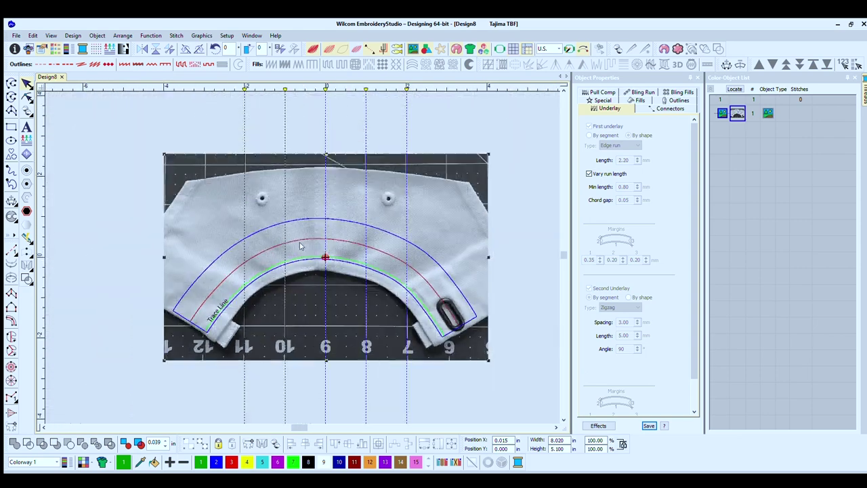
scroll(304, 245, "up", 2)
scroll(305, 246, "up", 3)
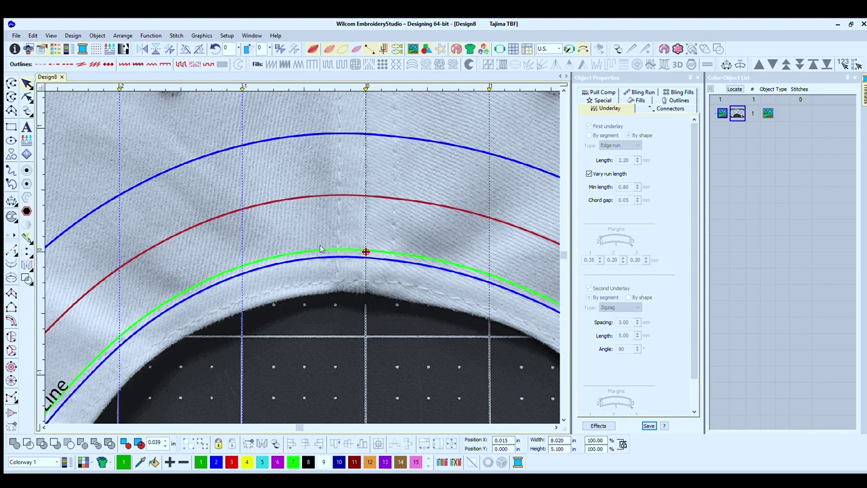
scroll(131, 293, "down", 2)
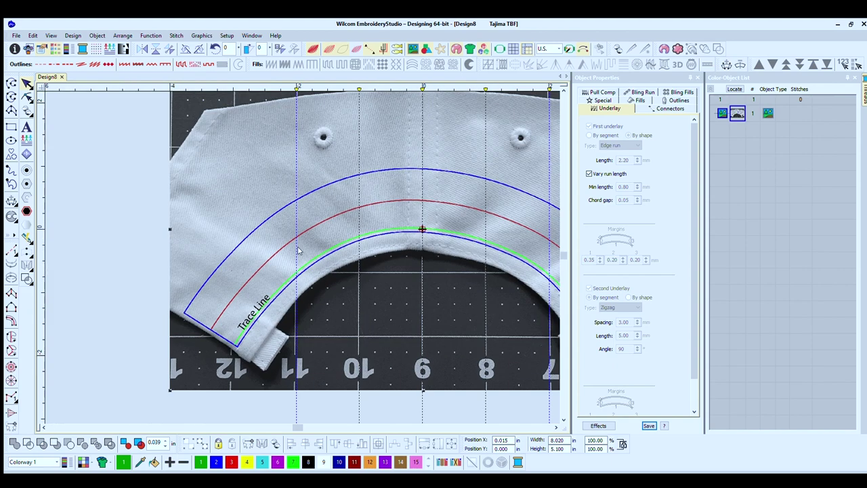
scroll(297, 241, "up", 3)
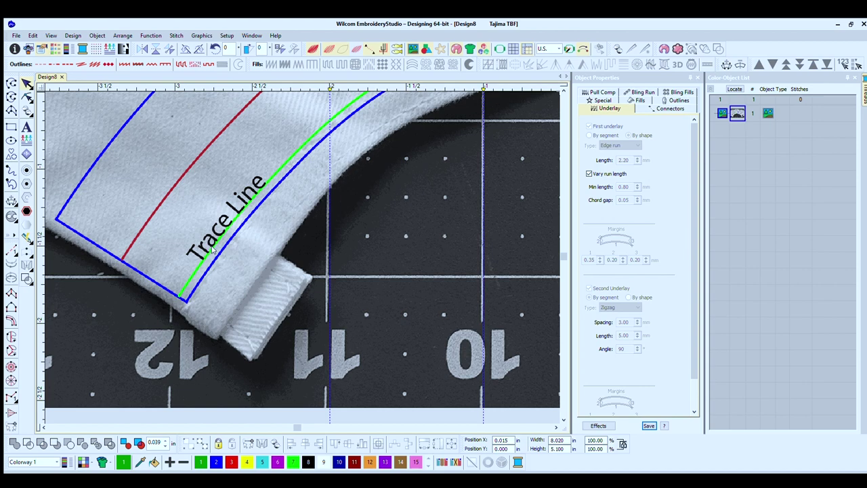
scroll(359, 114, "down", 1)
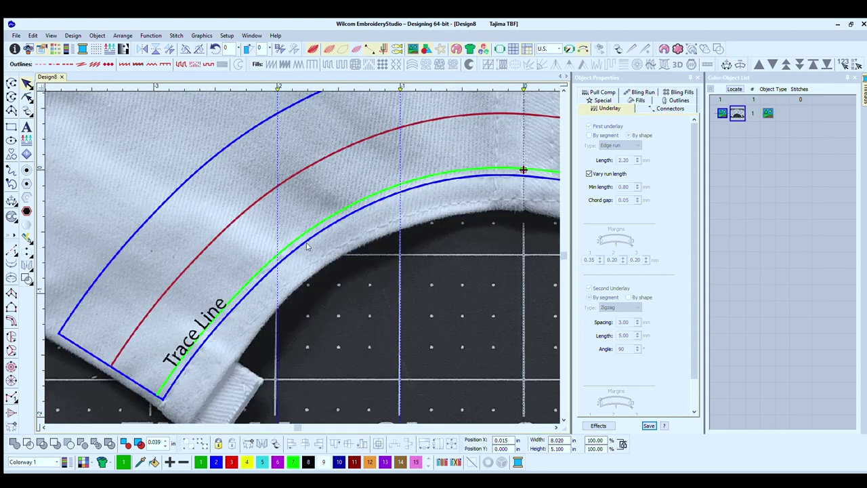
scroll(409, 194, "down", 1)
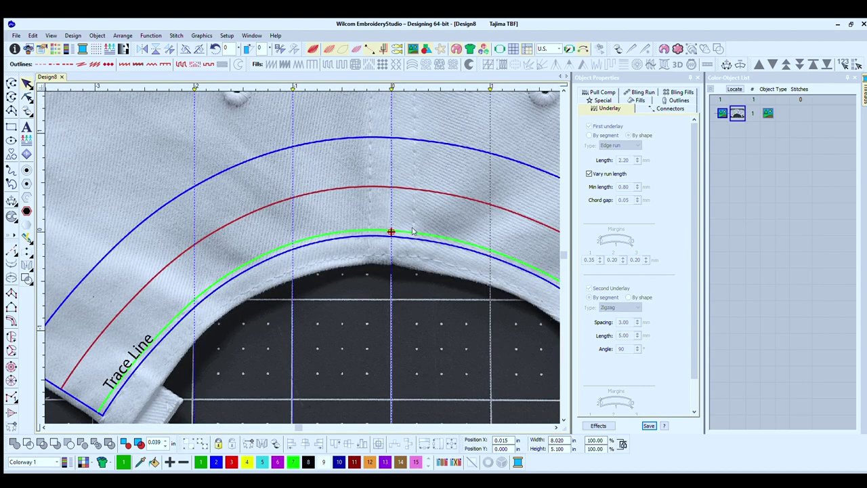
scroll(417, 232, "down", 1)
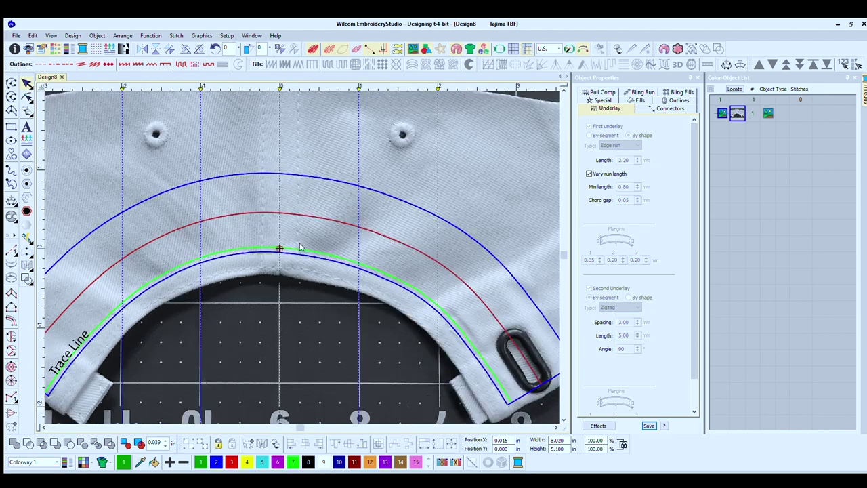
scroll(267, 248, "up", 2)
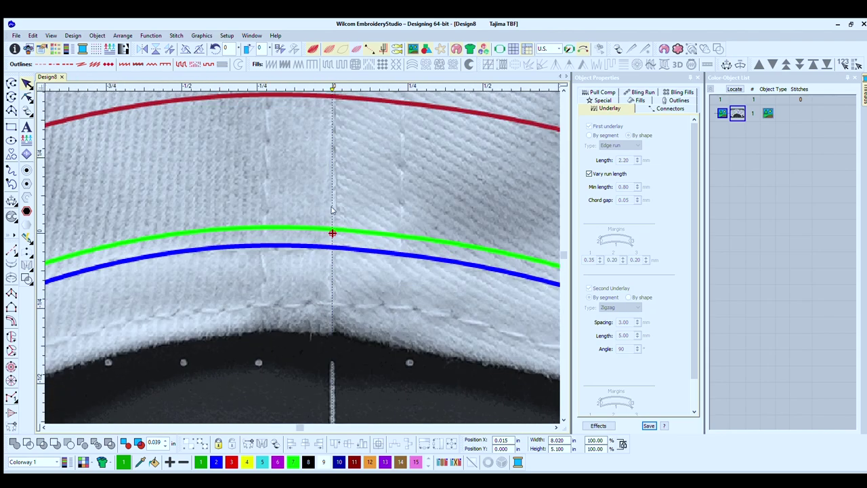
scroll(327, 219, "down", 4)
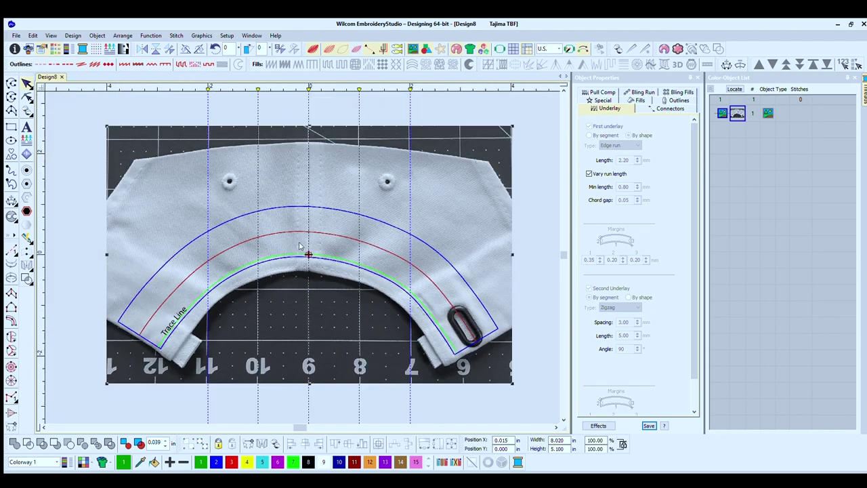
scroll(298, 247, "up", 1)
scroll(299, 246, "down", 1)
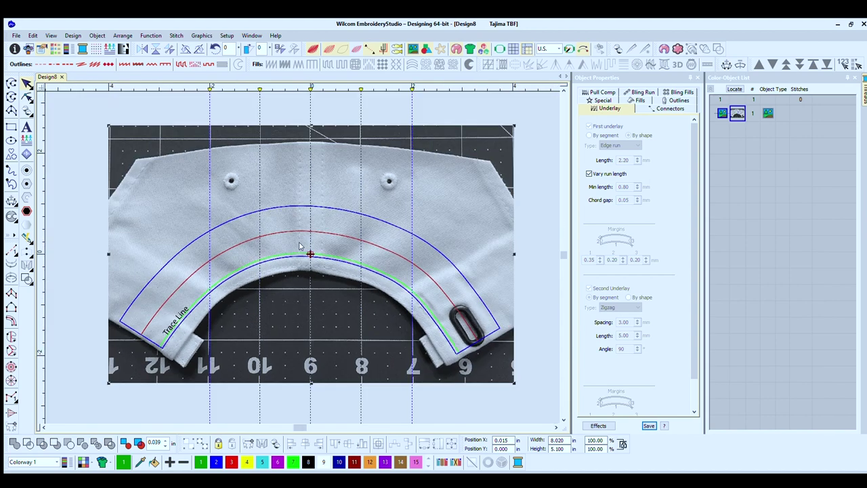
scroll(299, 246, "up", 1)
scroll(300, 245, "down", 2)
scroll(299, 243, "up", 2)
scroll(299, 244, "down", 1)
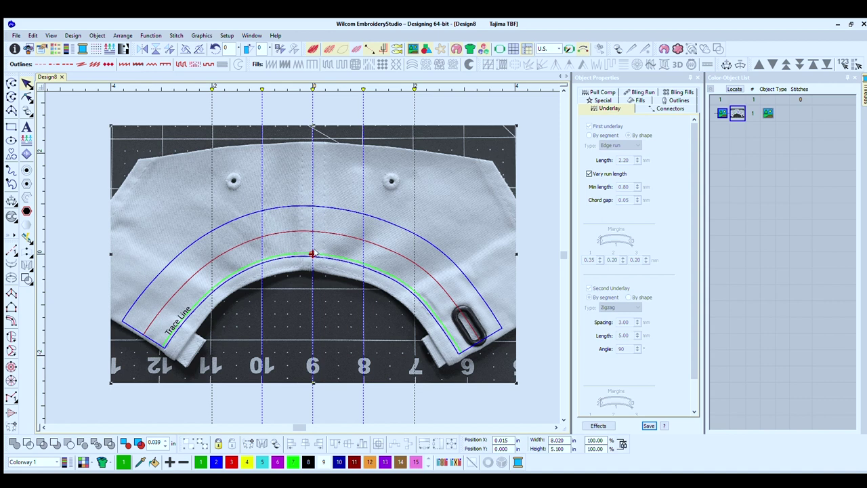
scroll(311, 247, "up", 1)
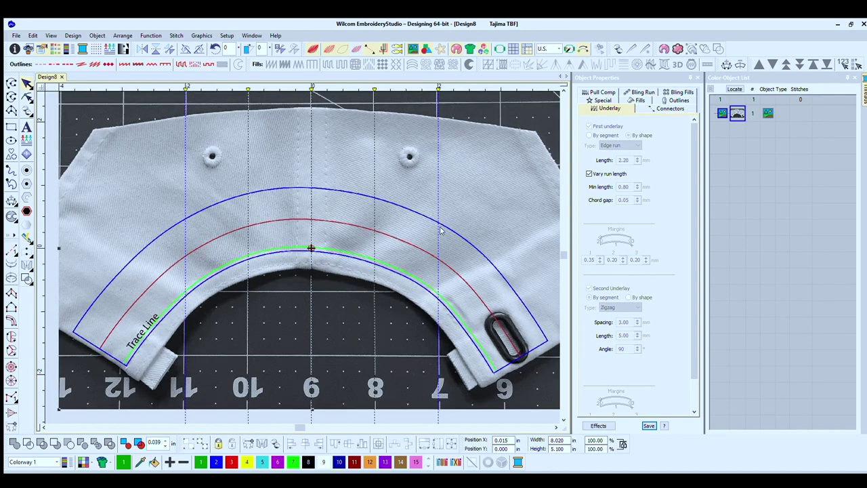
Start a new lettering object and enter the text Romero Threads in Object Properties.
left_click(26, 126)
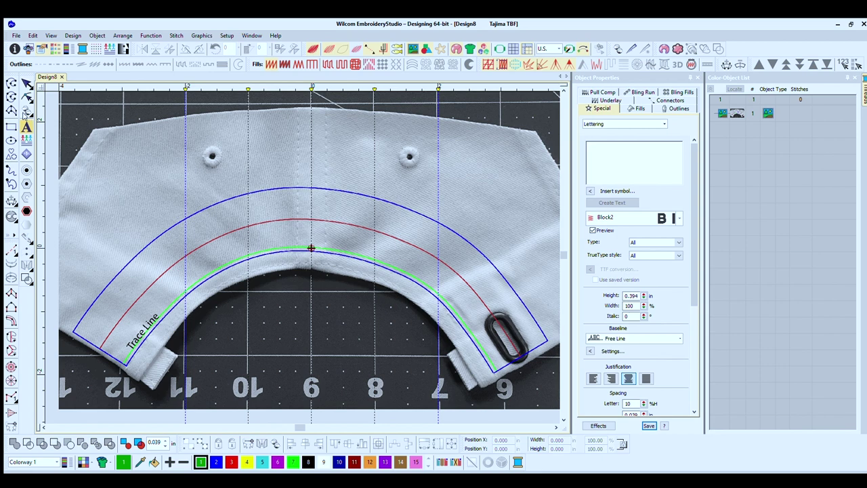
left_click(631, 150)
type("Romero Threads")
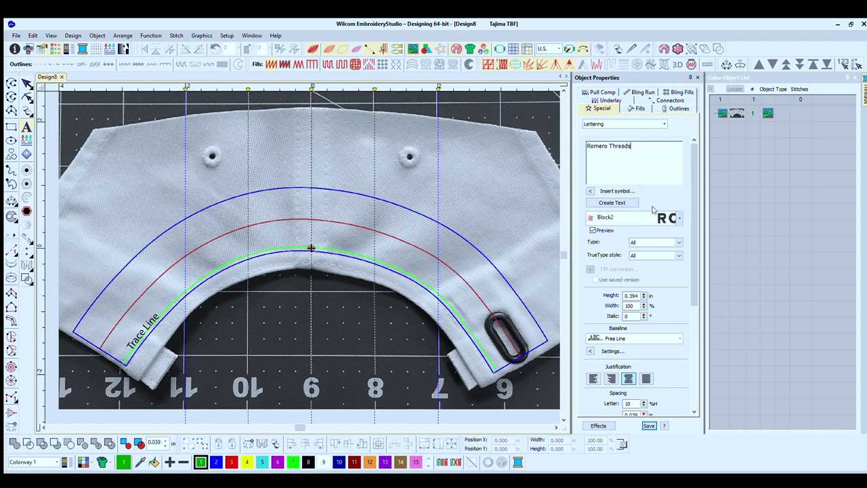
Replace the Block2 font with Flair Script and set the baseline to Any Shape.
key("ctrl+a")
type("Flair Script")
key("Return")
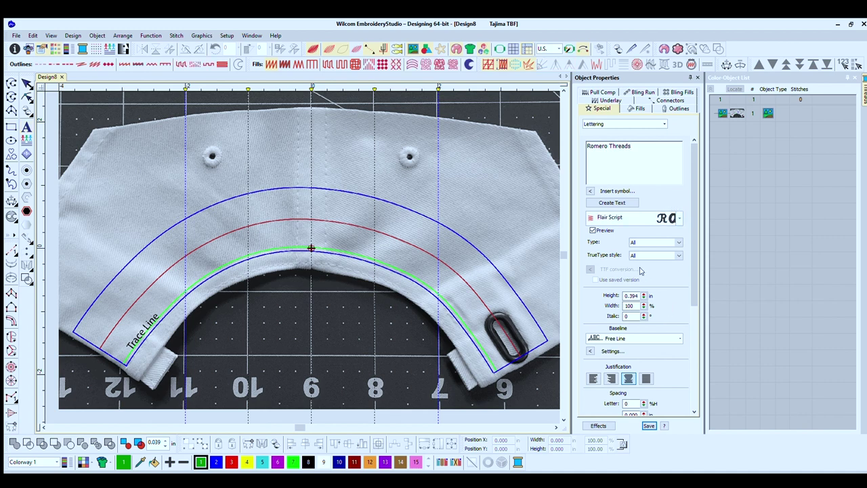
scroll(684, 284, "down", 1)
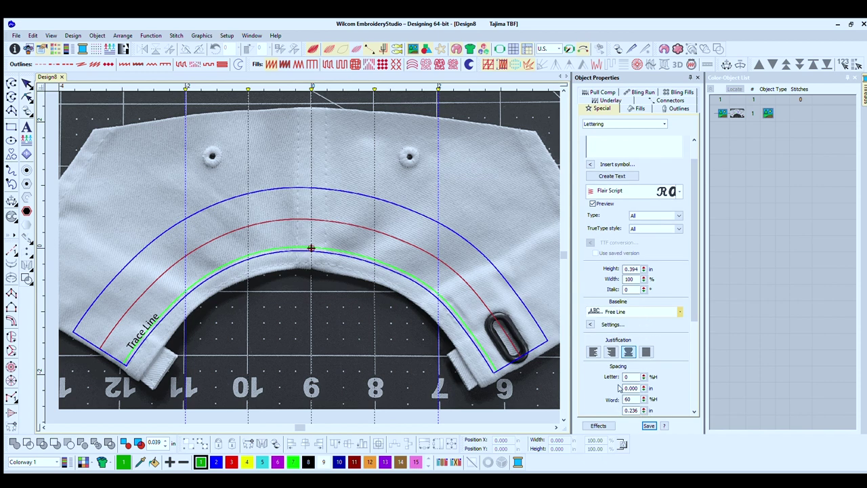
key("Down")
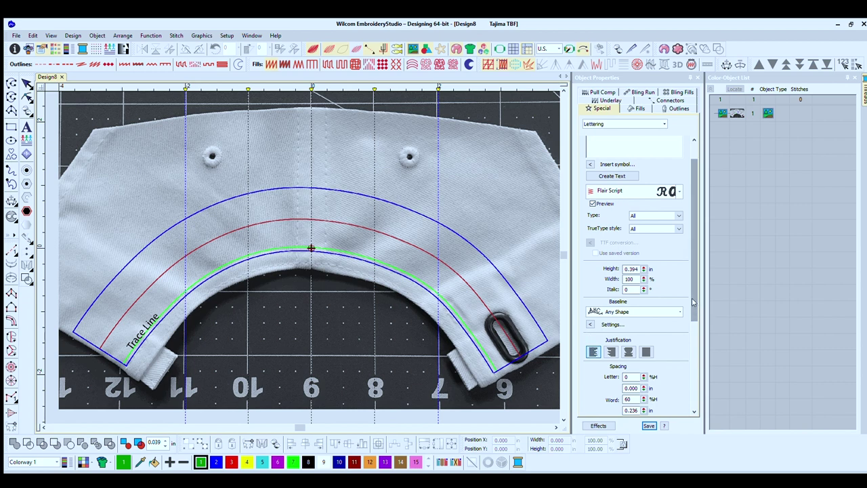
Pick a different Justification setting for the Romero Threads lettering.
left_click_drag(693, 303, 695, 217)
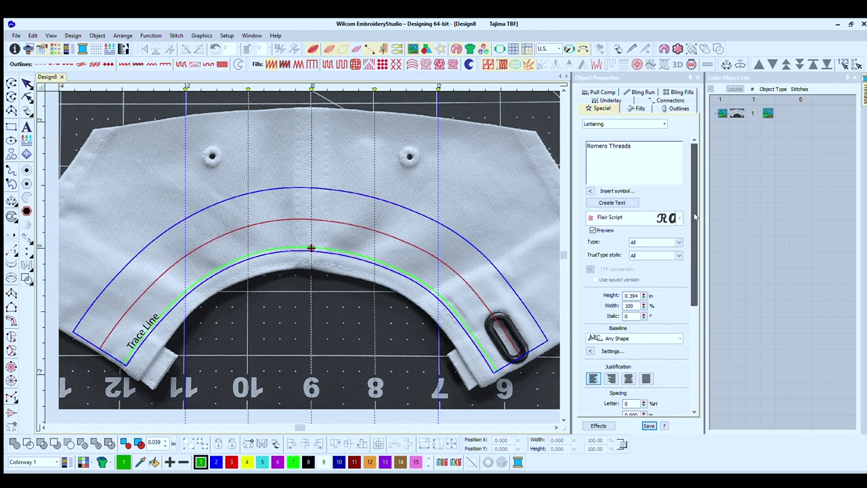
left_click(613, 201)
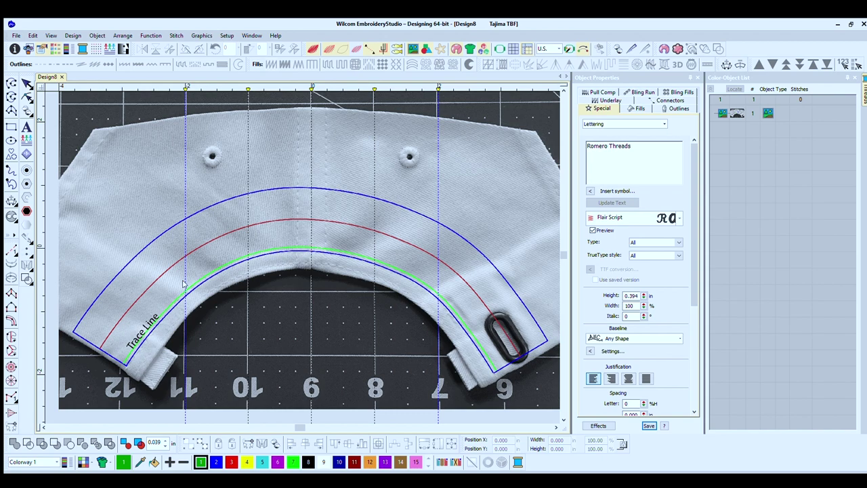
Place the first curve points of the baseline along the green line over the seam.
scroll(194, 265, "up", 2)
scroll(300, 247, "down", 2)
scroll(300, 237, "up", 2)
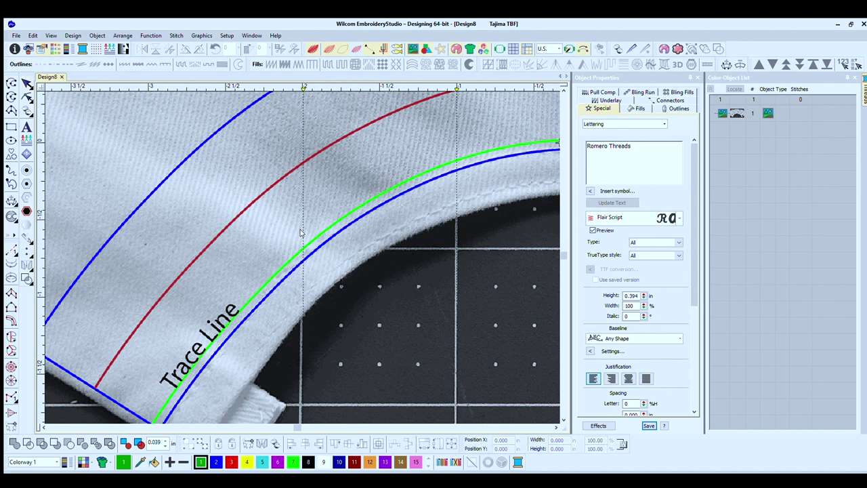
scroll(301, 233, "up", 1)
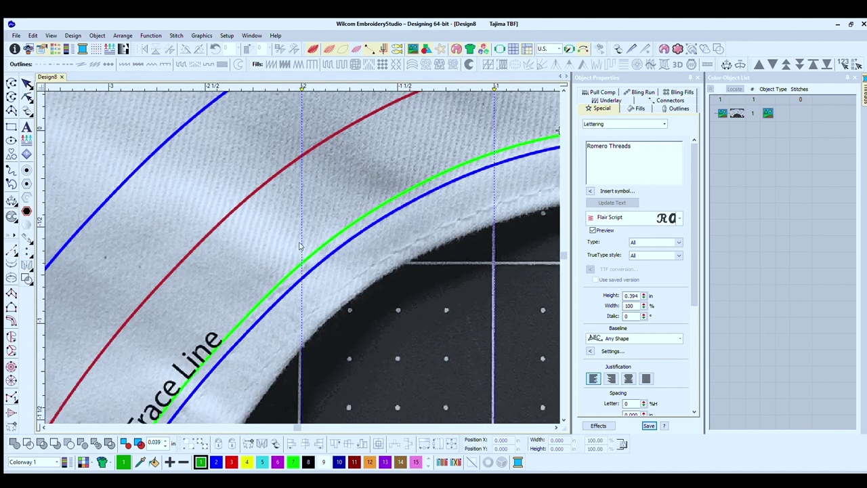
scroll(298, 242, "down", 2)
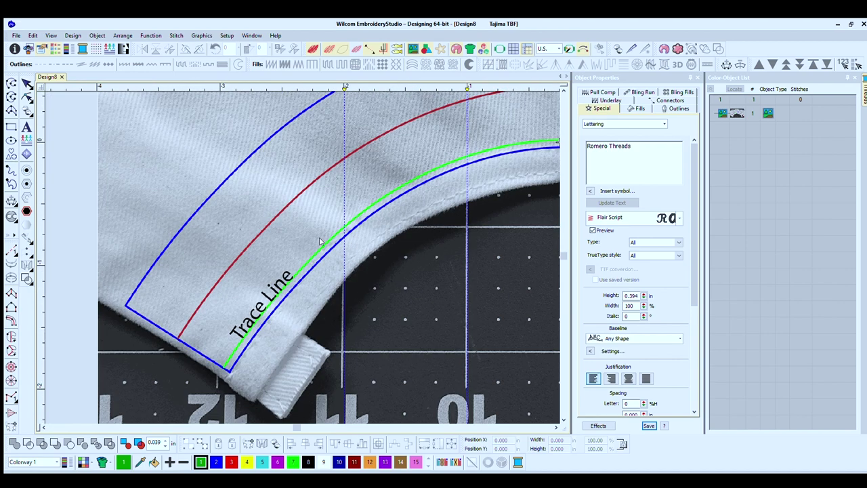
scroll(320, 241, "up", 5)
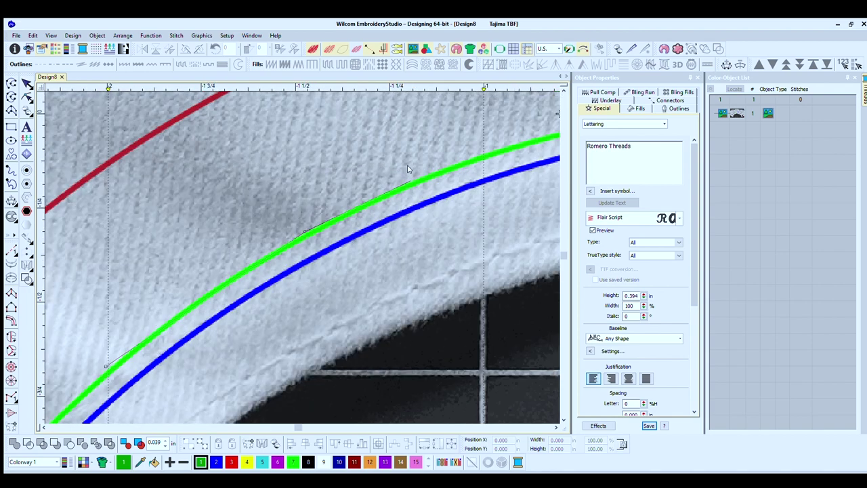
right_click(478, 141)
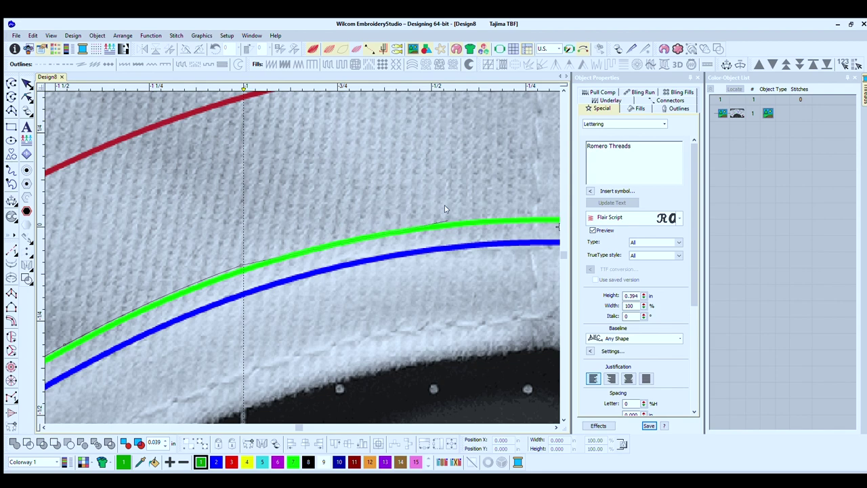
right_click(445, 208)
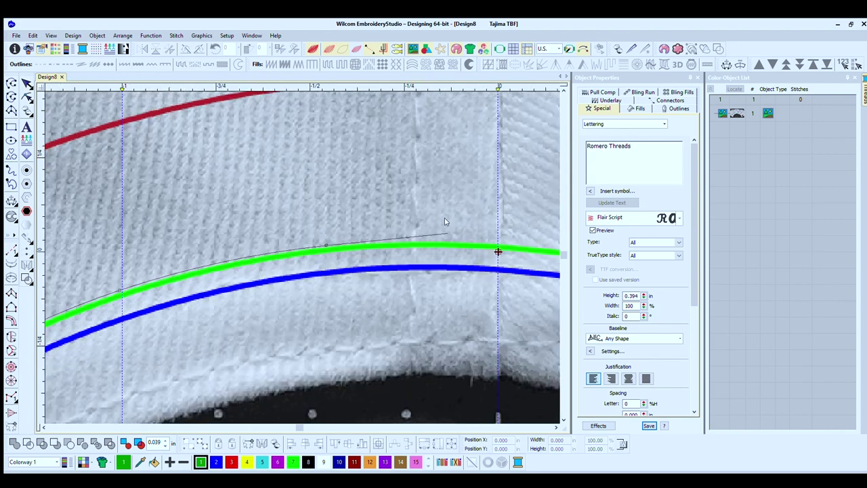
right_click(521, 248)
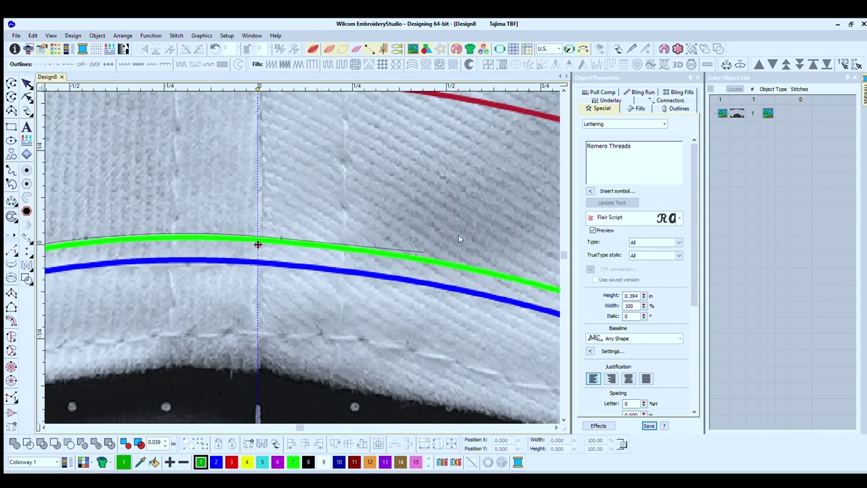
Continue the curved baseline along the arc to its final point at the far end.
right_click(494, 258)
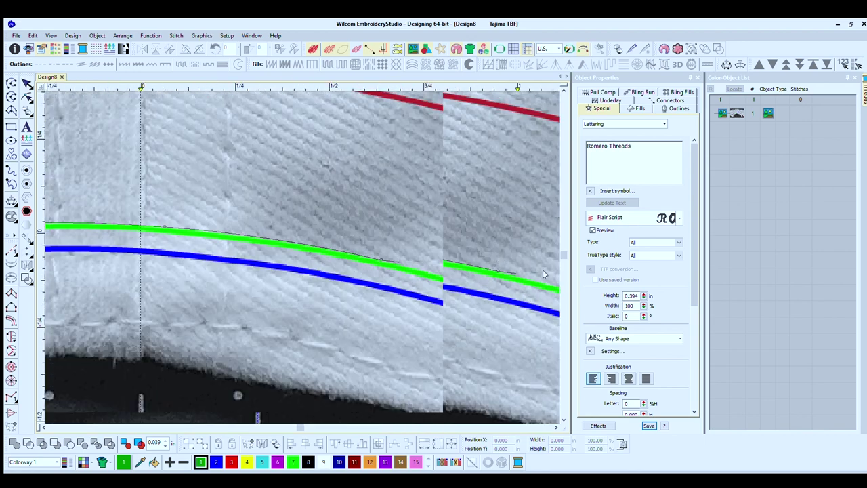
right_click(438, 270)
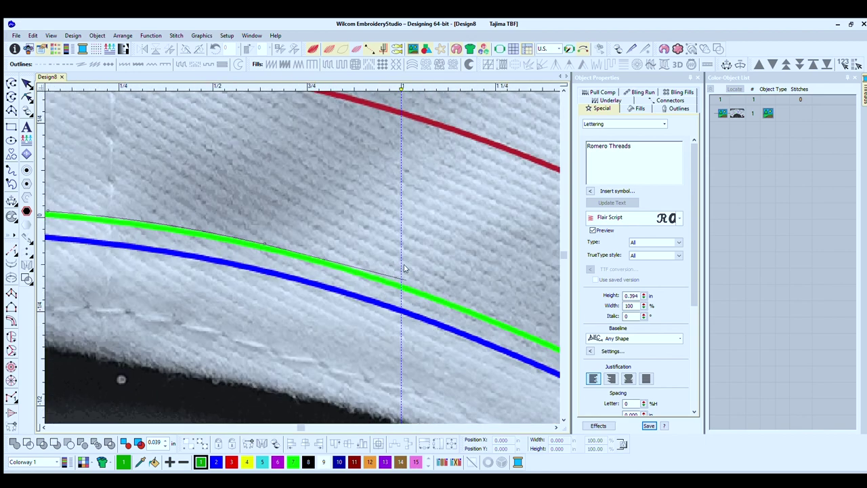
right_click(401, 267)
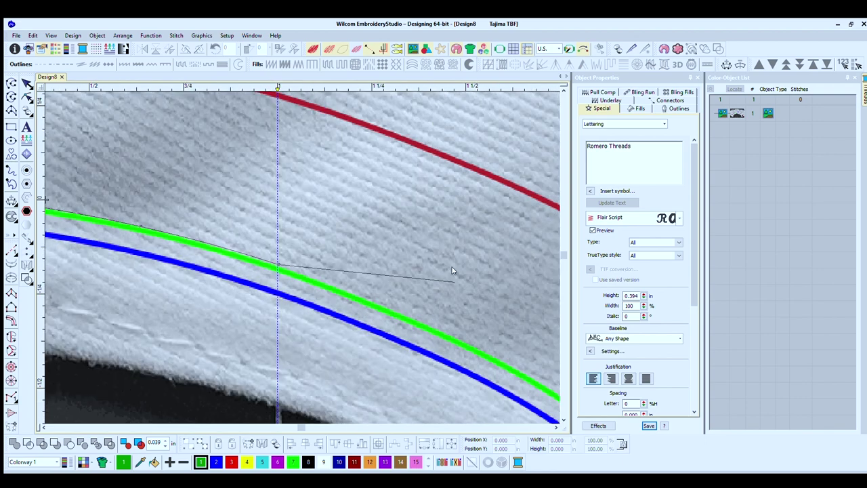
right_click(480, 335)
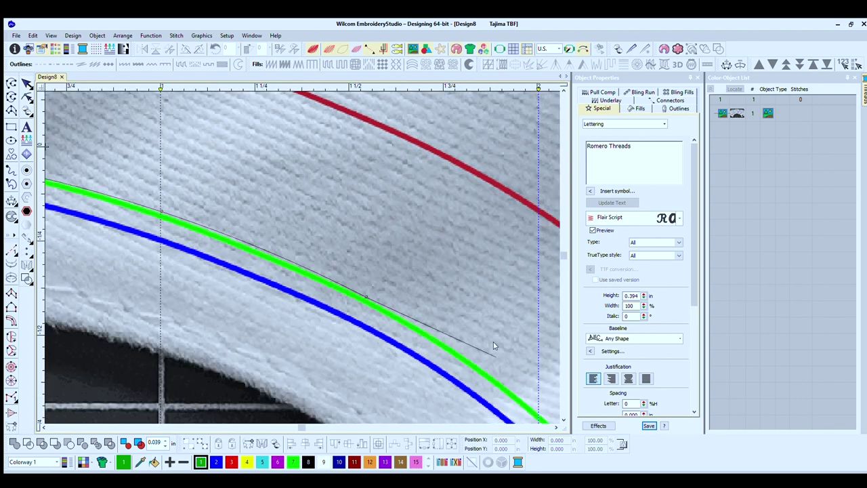
right_click(418, 335)
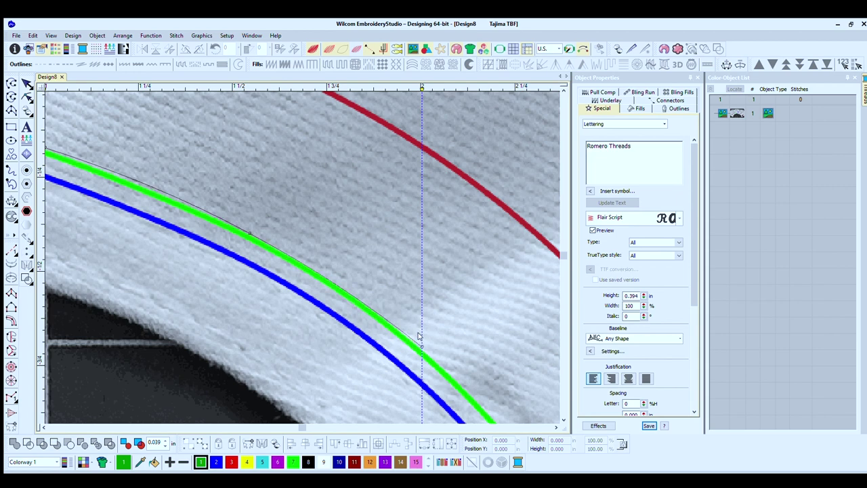
Generate the lettering on the baseline, view the whole cap panel, and enter Reshape mode.
key("Return")
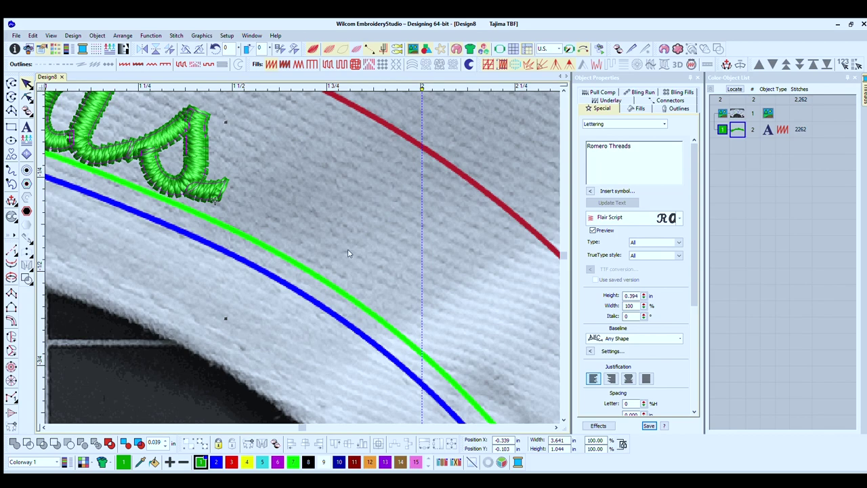
key("0")
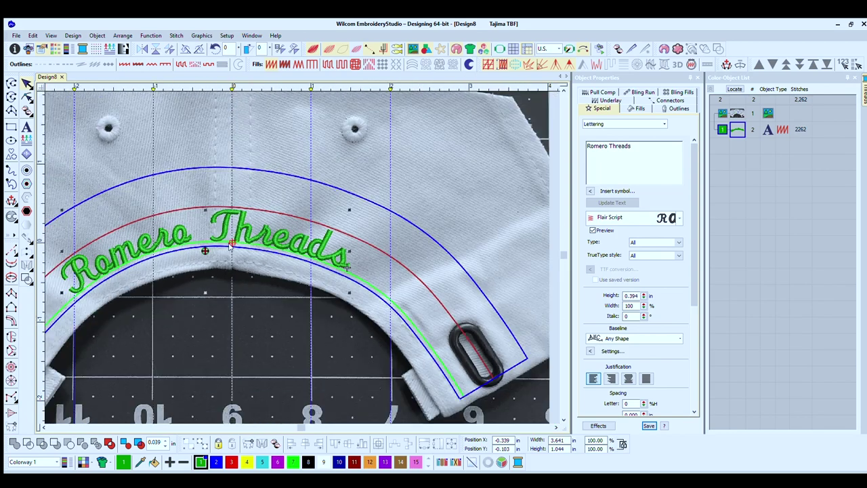
scroll(300, 244, "up", 2)
scroll(300, 244, "down", 1)
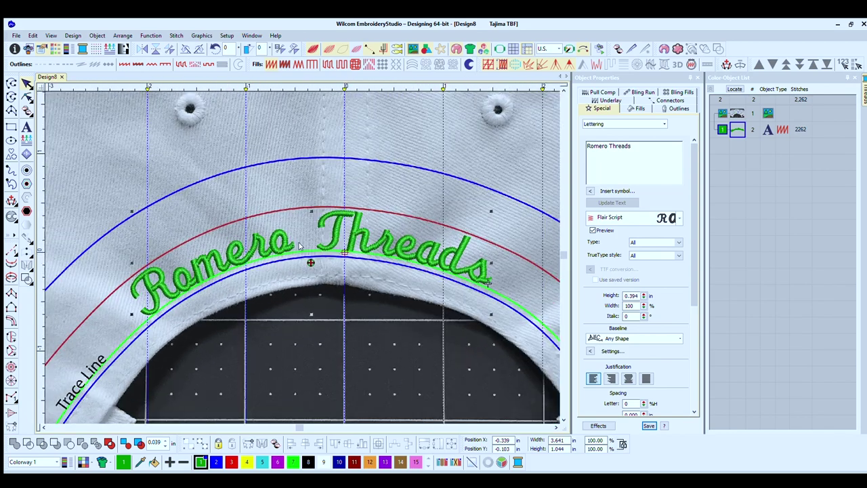
scroll(300, 244, "up", 1)
scroll(300, 245, "up", 1)
scroll(300, 245, "down", 2)
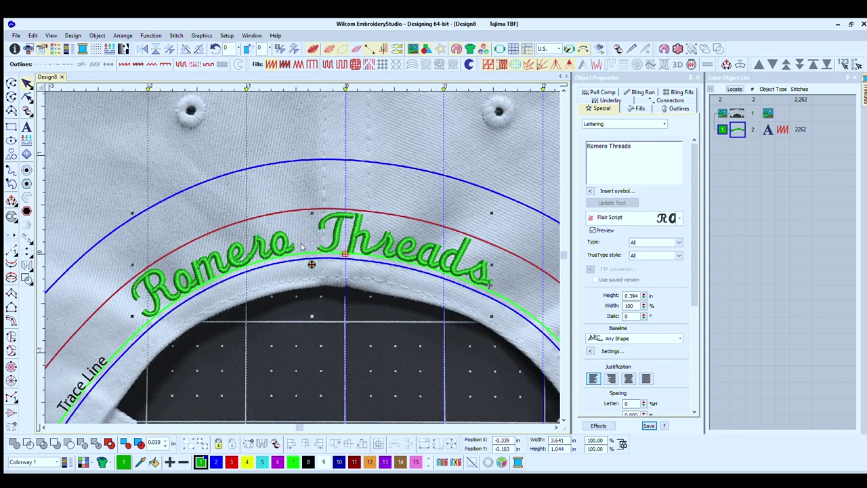
key("h")
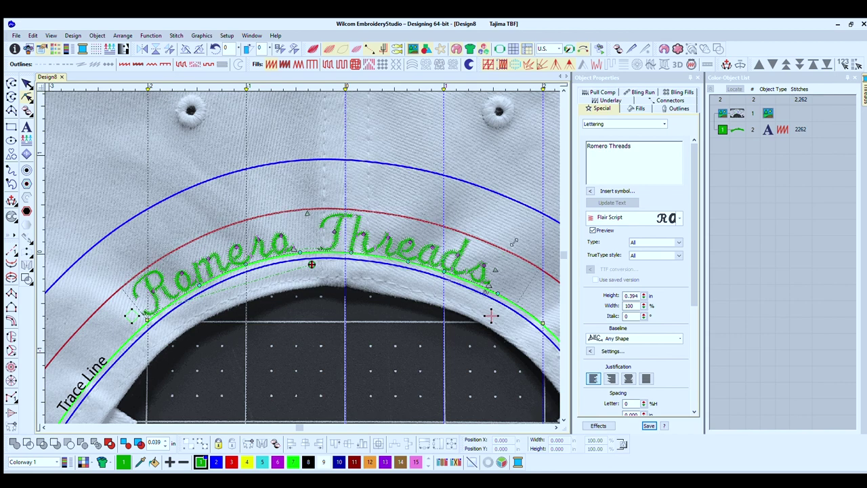
Enlarge the lettering along its arc to 0.476 in high, 4.164 × 1.109 in overall.
left_click_drag(514, 242, 512, 244)
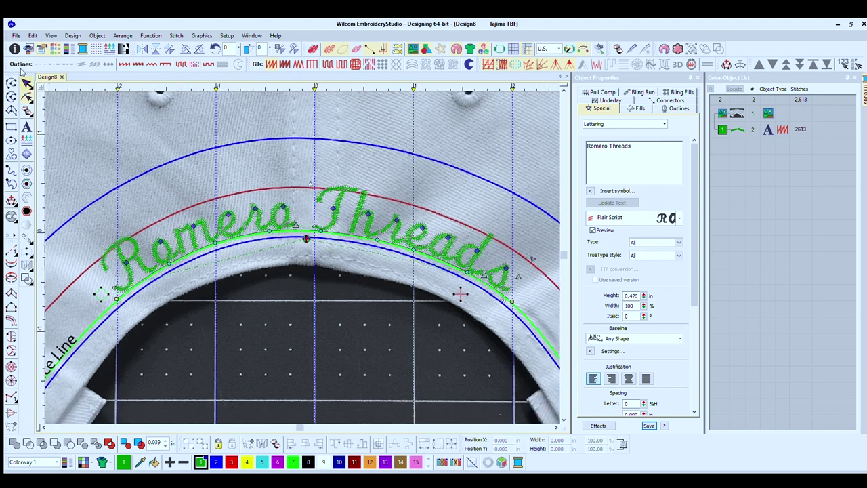
left_click(27, 82)
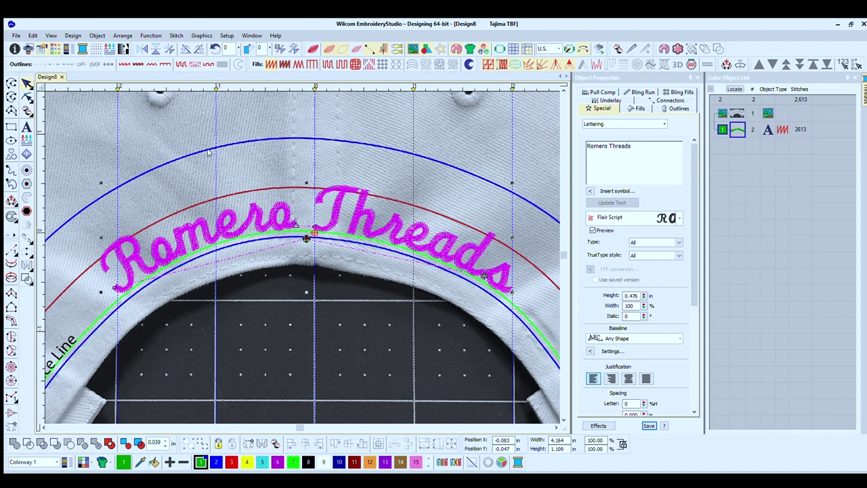
scroll(306, 180, "up", 5)
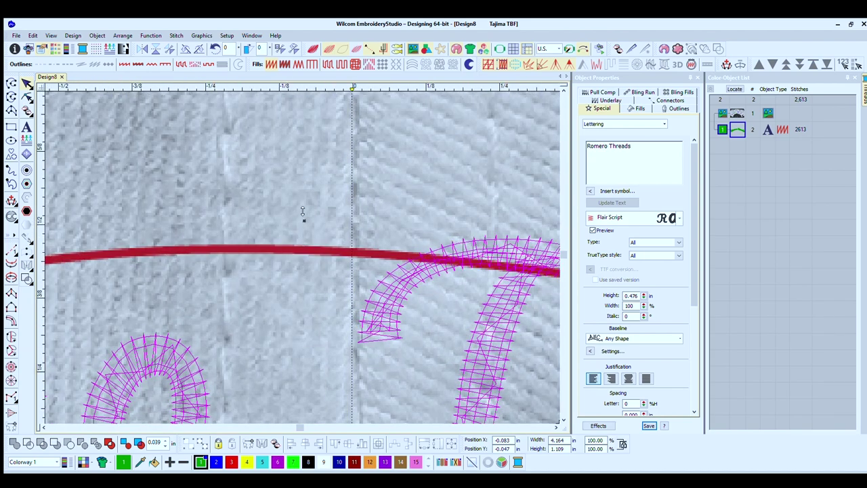
scroll(302, 212, "down", 5)
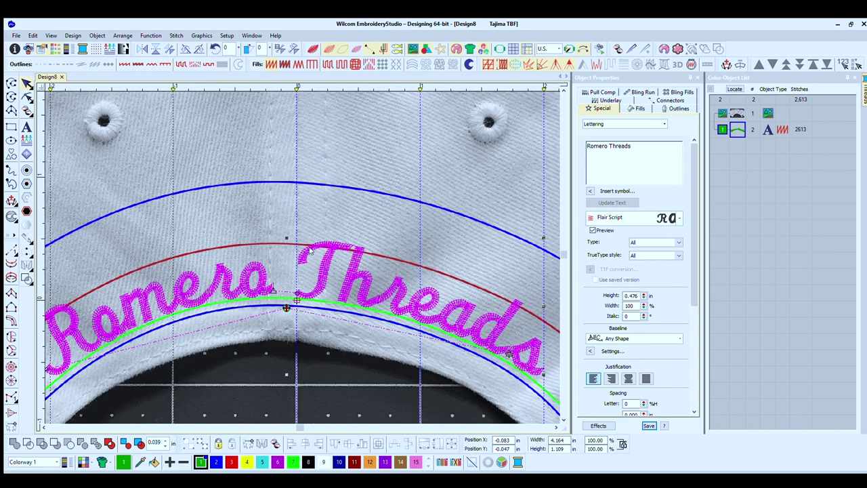
scroll(309, 251, "down", 2)
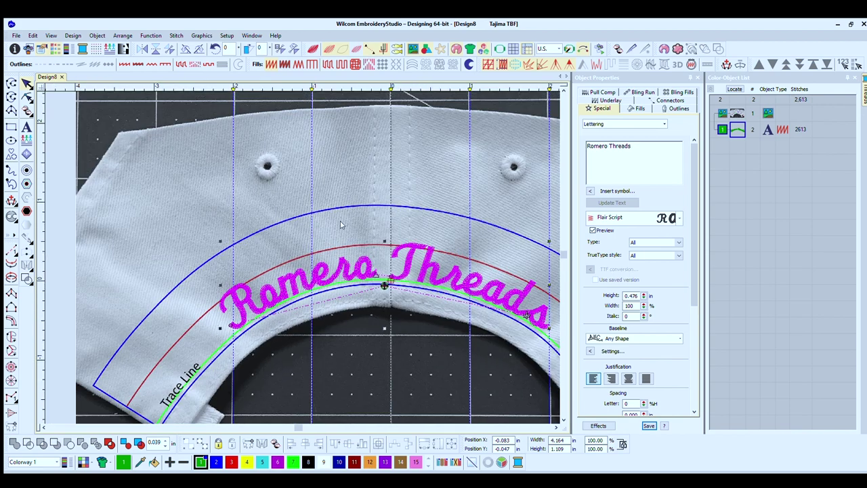
scroll(308, 250, "up", 6)
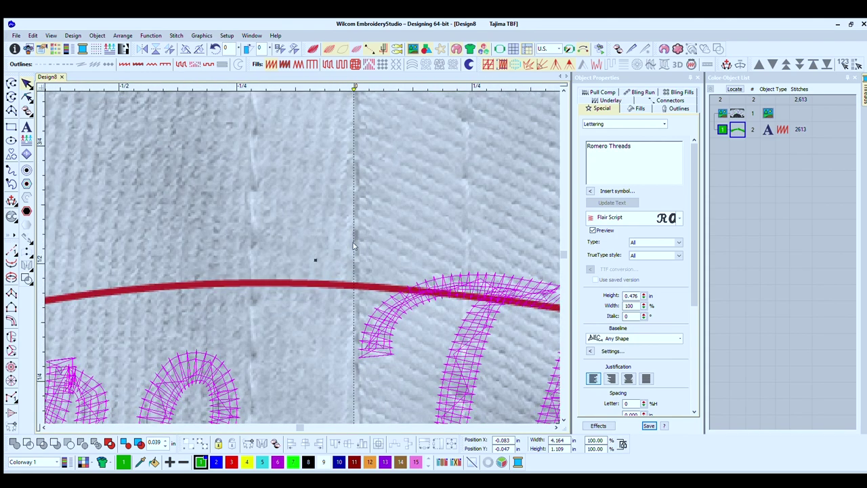
scroll(350, 249, "down", 2)
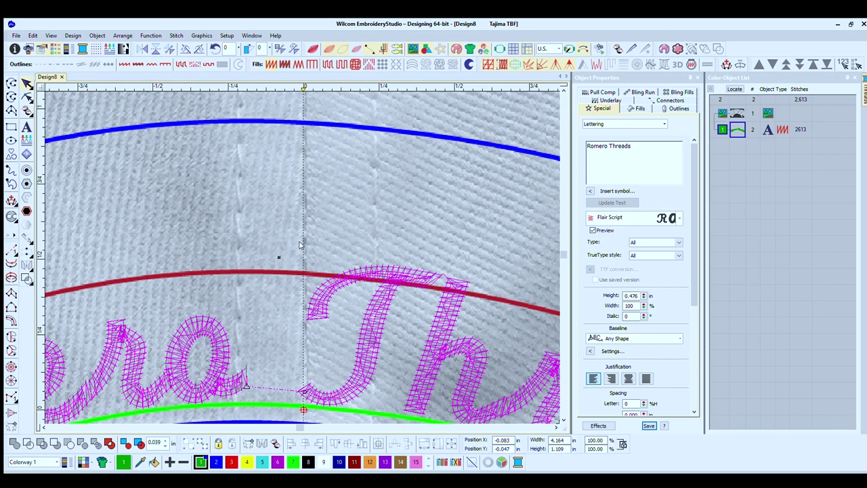
scroll(301, 245, "down", 1)
scroll(301, 245, "down", 3)
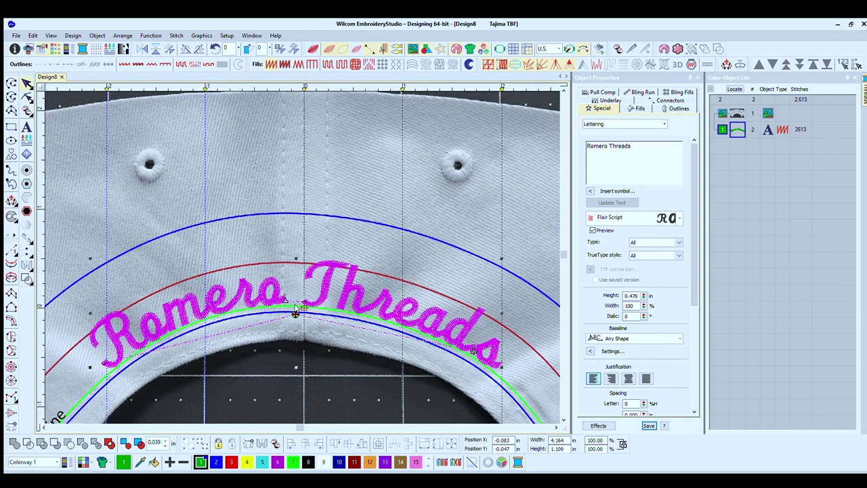
scroll(296, 313, "up", 5)
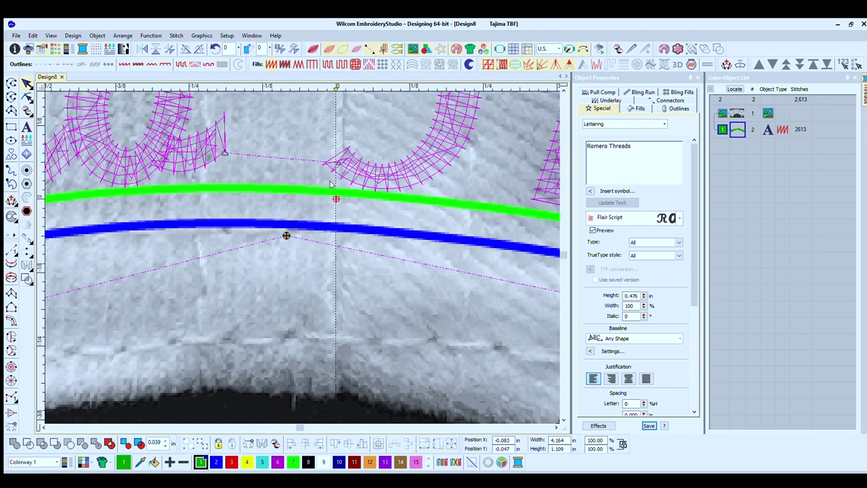
scroll(334, 178, "down", 2)
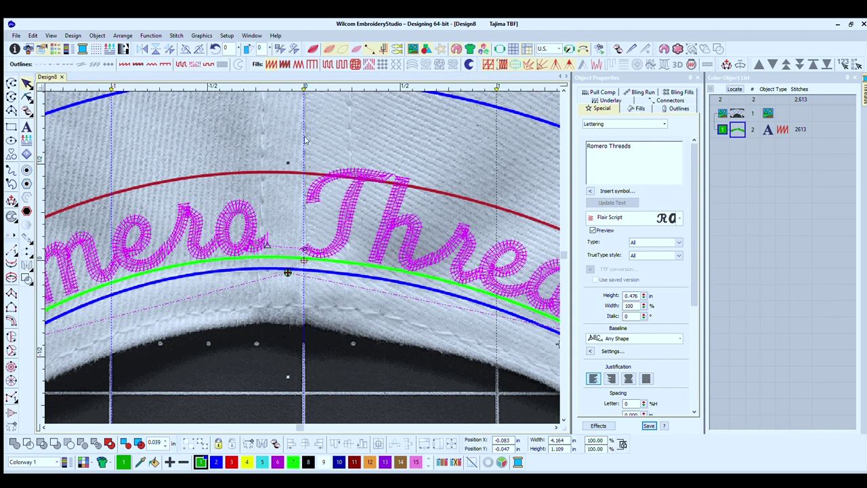
scroll(305, 204, "down", 4)
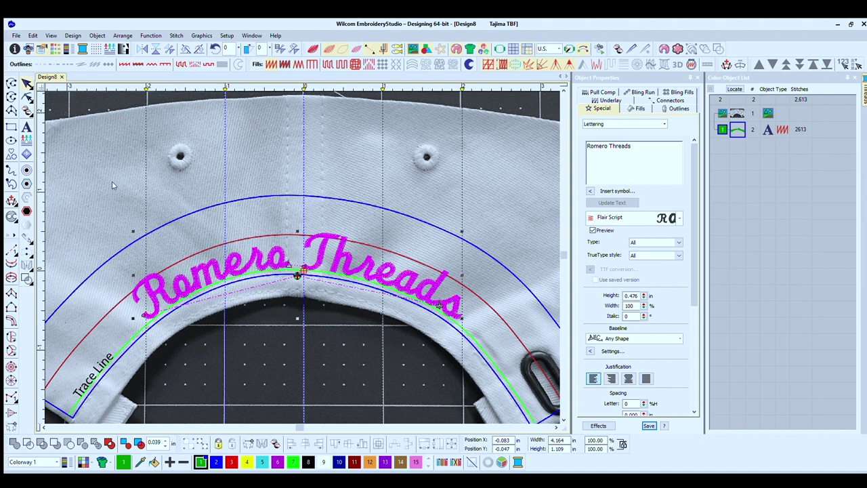
In Reshape mode, select the nodes at the lettering's left end.
key("h")
left_click_drag(98, 169, 144, 223)
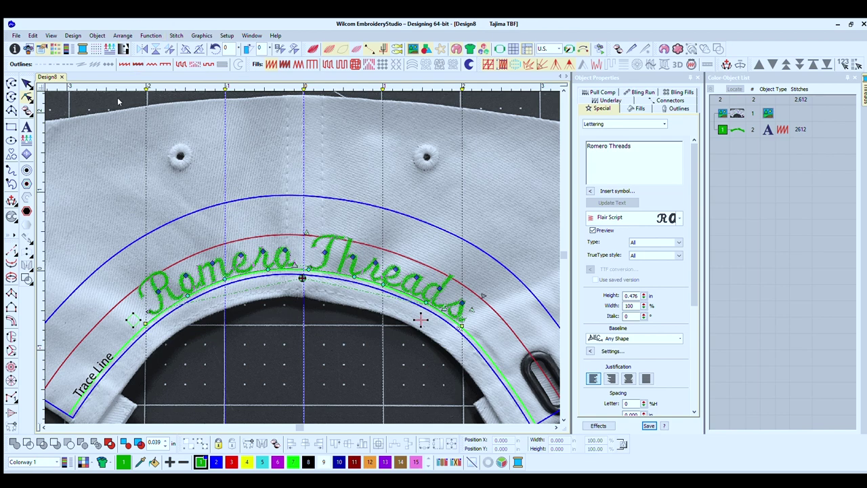
scroll(306, 224, "up", 2)
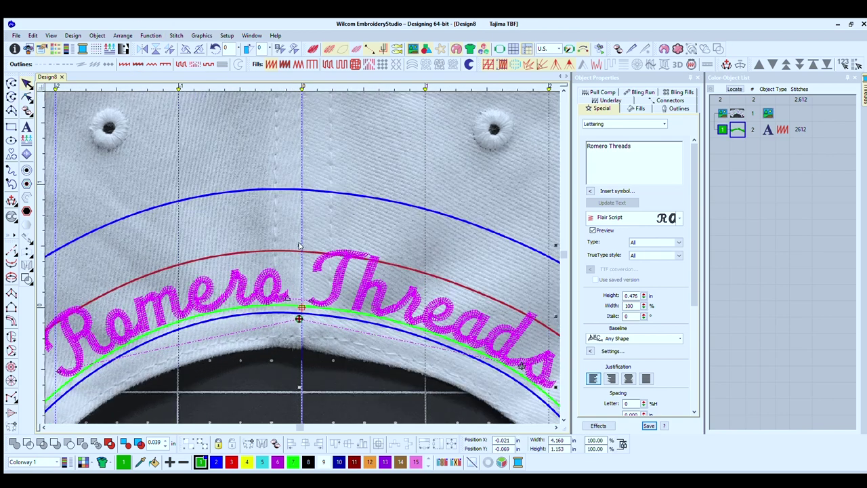
scroll(299, 245, "up", 6)
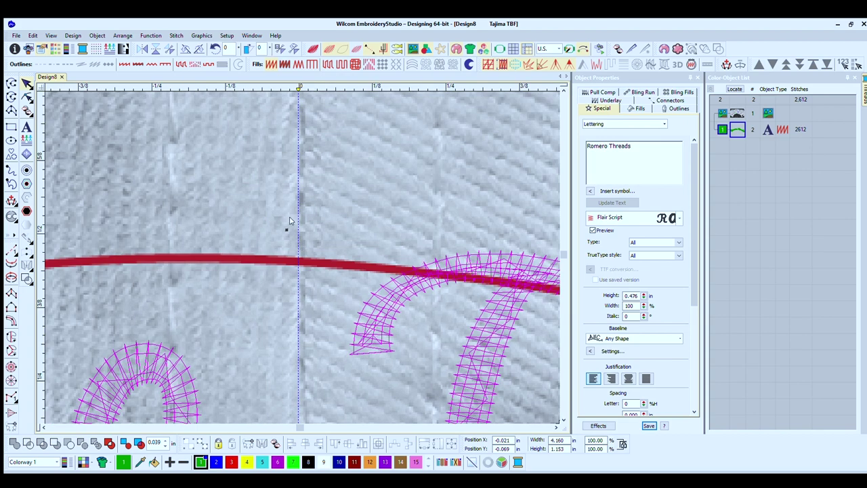
scroll(291, 224, "down", 8)
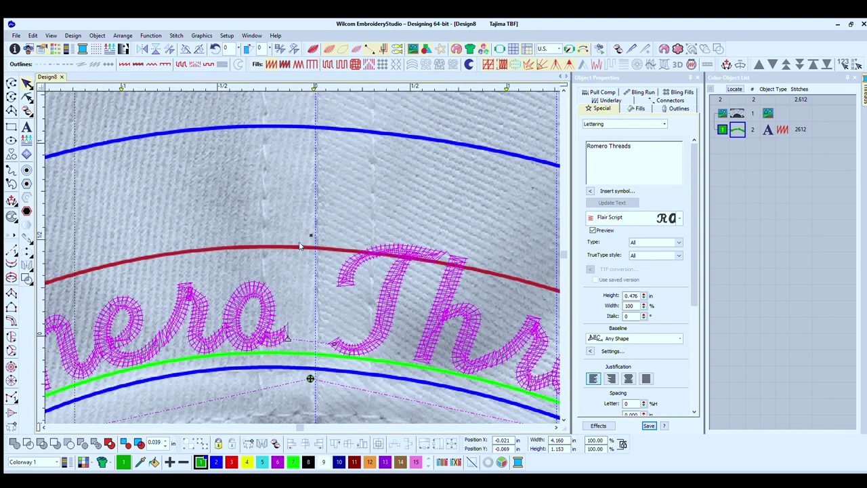
Adjust the lettering to Position X about 0.004 on the seam, zooming to check.
key("h")
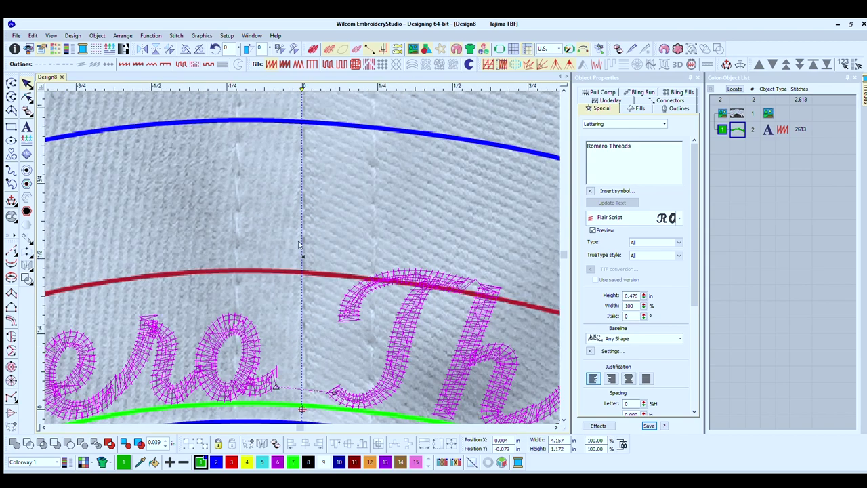
scroll(299, 245, "up", 4)
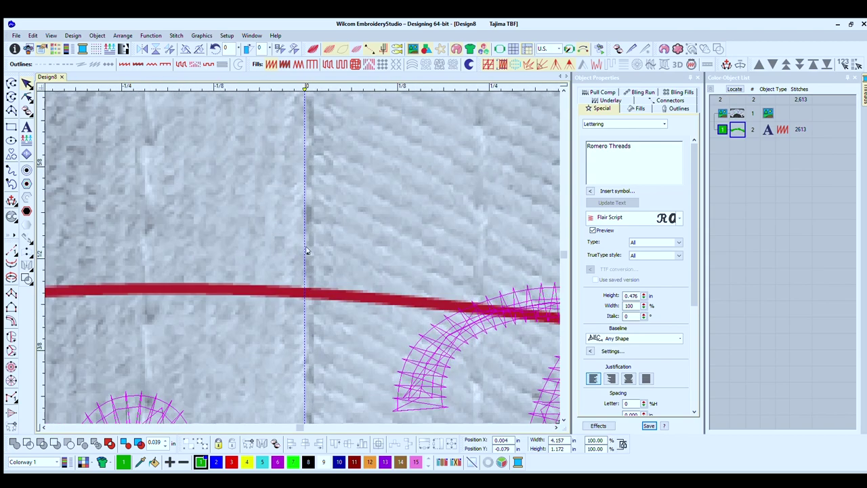
scroll(299, 245, "down", 5)
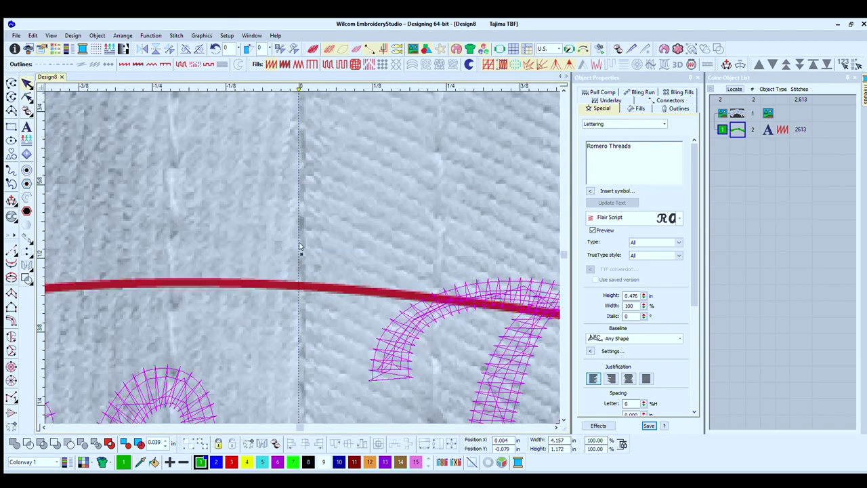
scroll(300, 246, "down", 1)
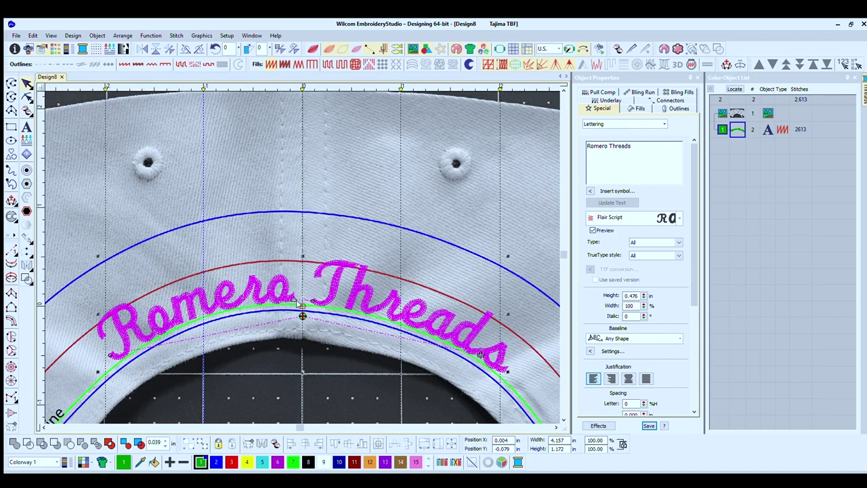
scroll(299, 304, "up", 6)
scroll(312, 229, "up", 1)
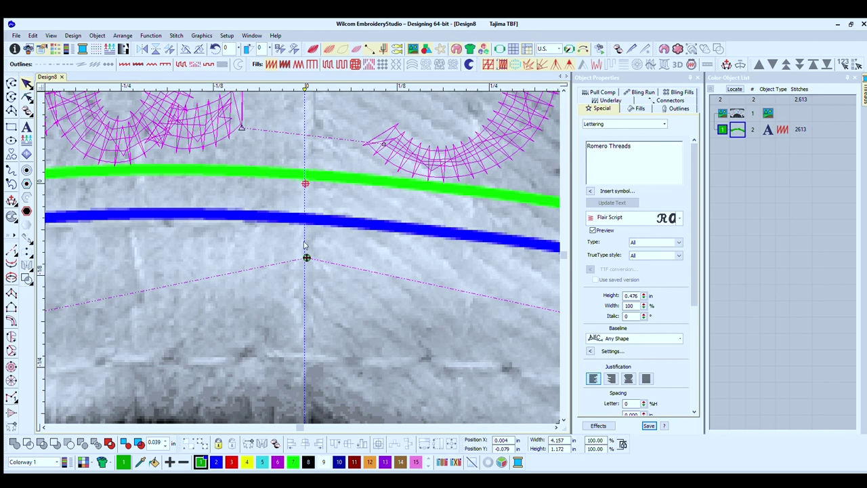
scroll(305, 245, "down", 5)
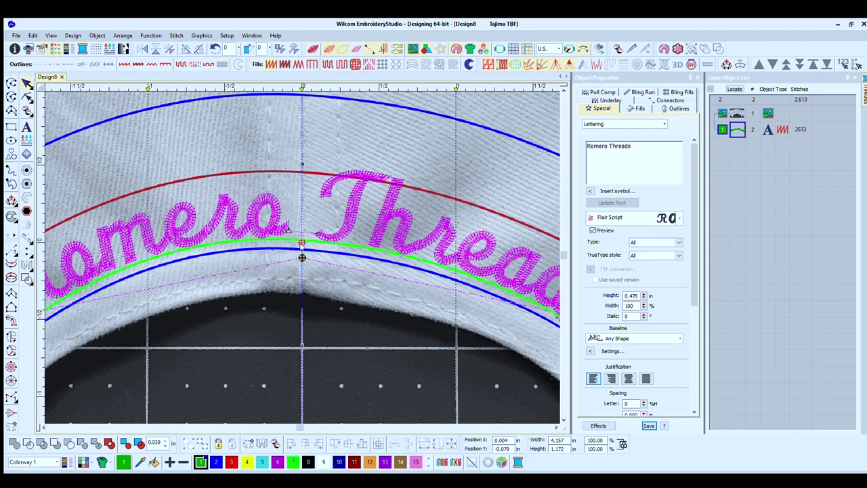
scroll(293, 242, "down", 3)
scroll(293, 242, "up", 3)
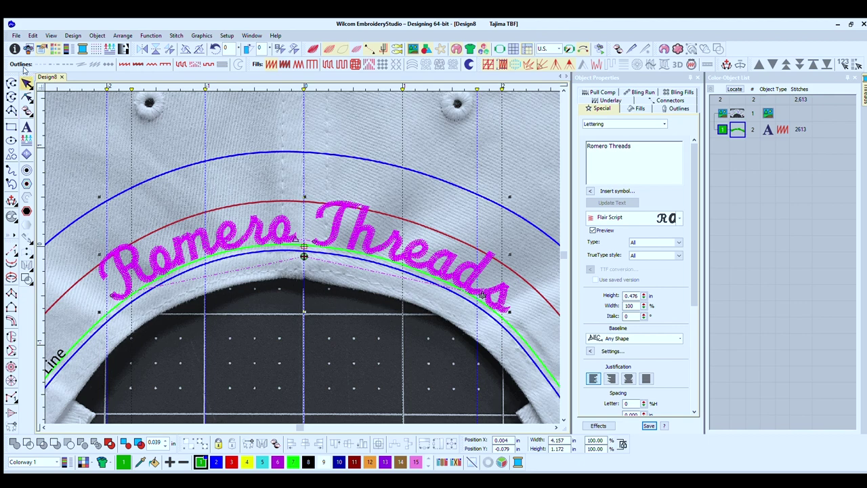
Reselect the Romero Threads lettering from the Color-Object List and show its reshape nodes.
left_click(303, 253)
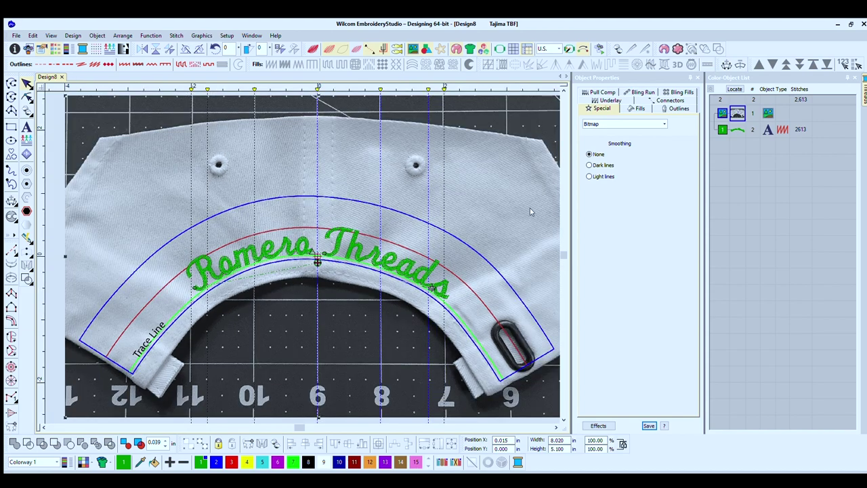
left_click(736, 127)
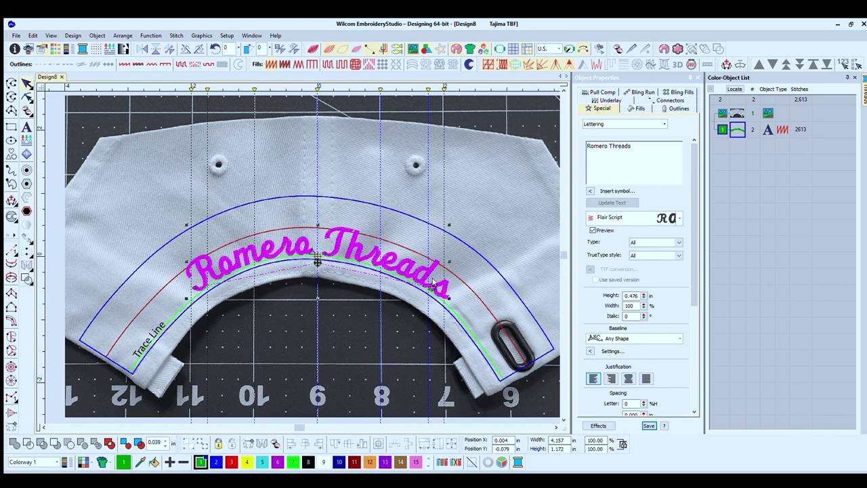
key("h")
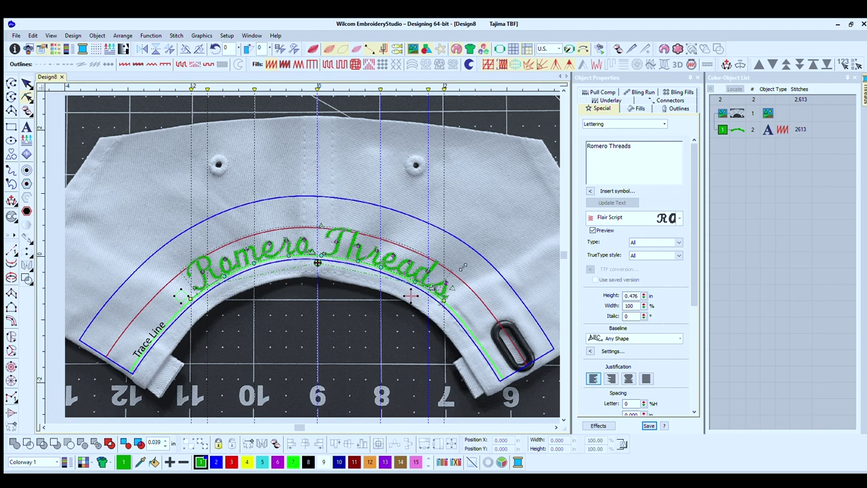
Try tightening the letter spacing along the arc, then undo the change.
left_click_drag(463, 268, 459, 268)
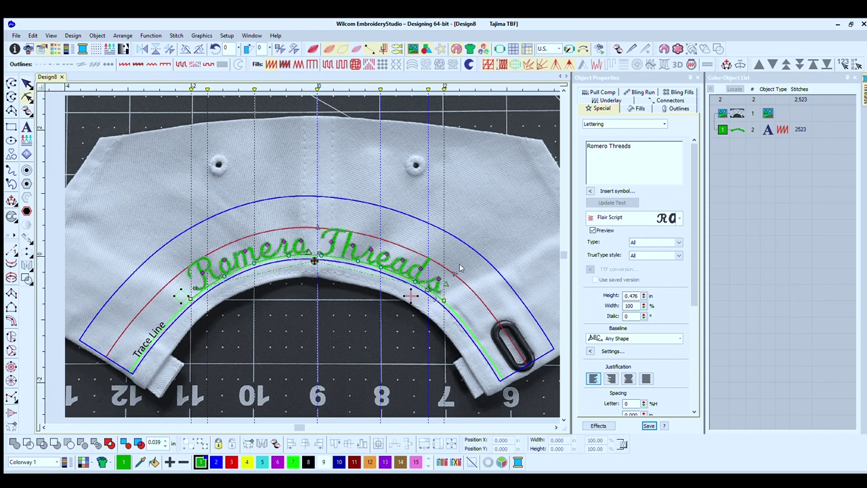
scroll(458, 261, "up", 1)
key("ctrl+z")
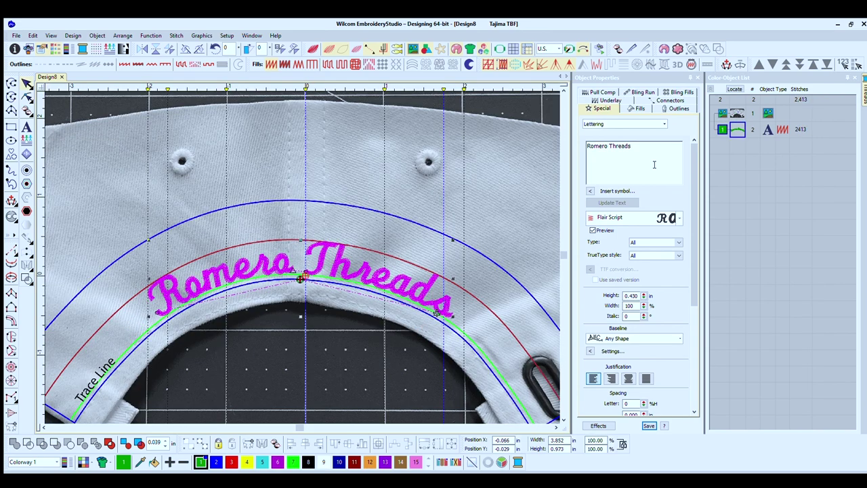
Shrink the lettering height to 0.430 in, exit Reshape, and reselect the lettering.
left_click_drag(485, 292, 465, 336)
key("Escape")
scroll(302, 245, "up", 2)
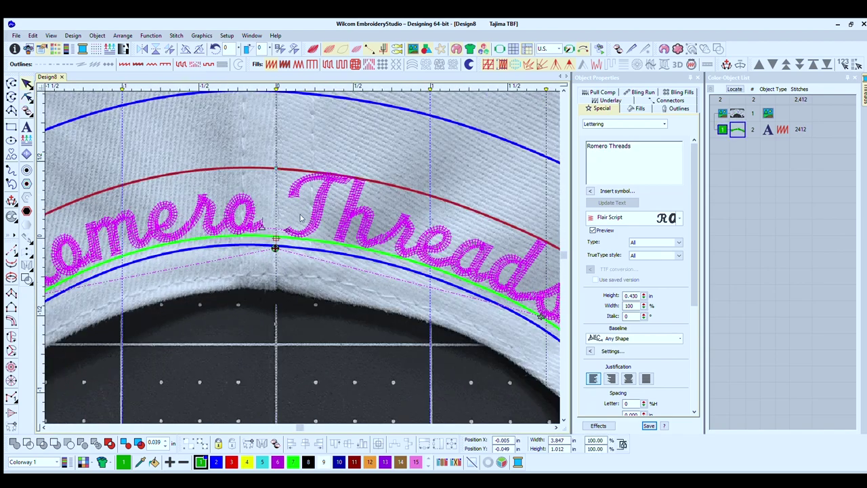
scroll(272, 192, "up", 2)
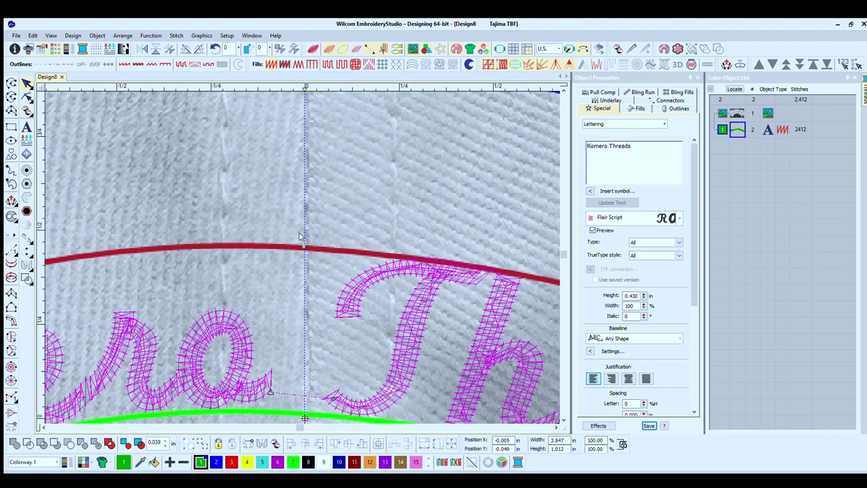
scroll(301, 237, "down", 2)
scroll(301, 240, "up", 2)
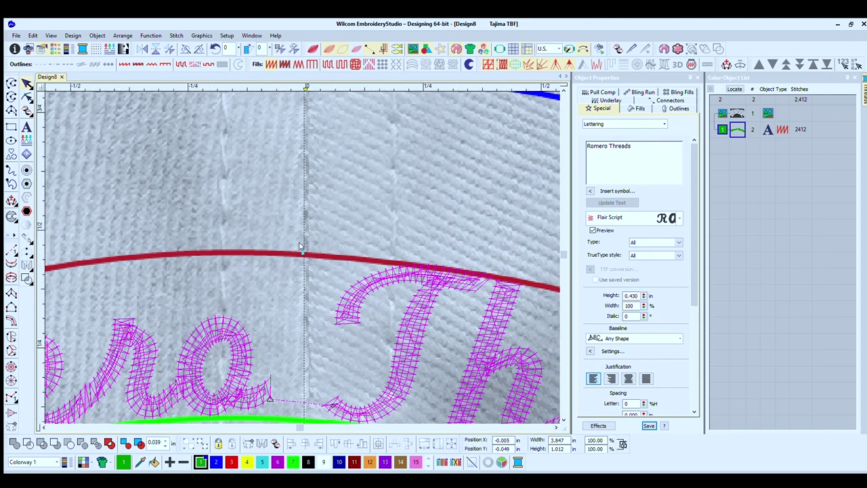
scroll(301, 245, "down", 1)
scroll(300, 245, "down", 3)
scroll(302, 244, "down", 1)
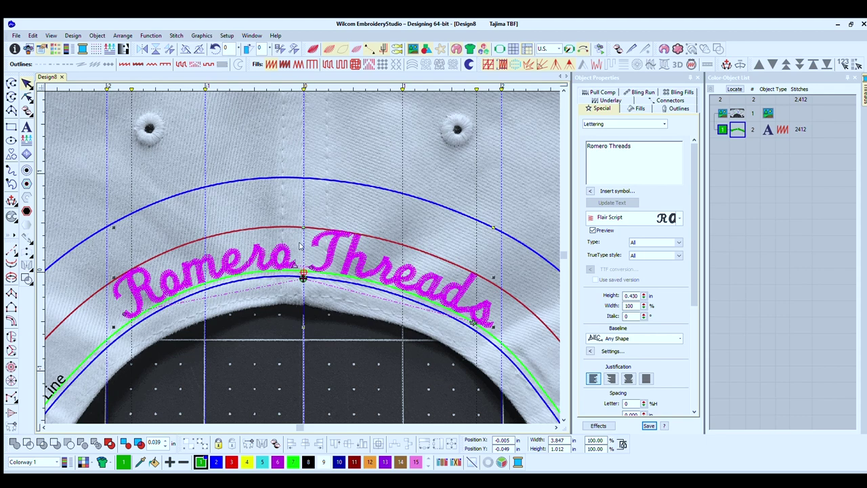
left_click(349, 138)
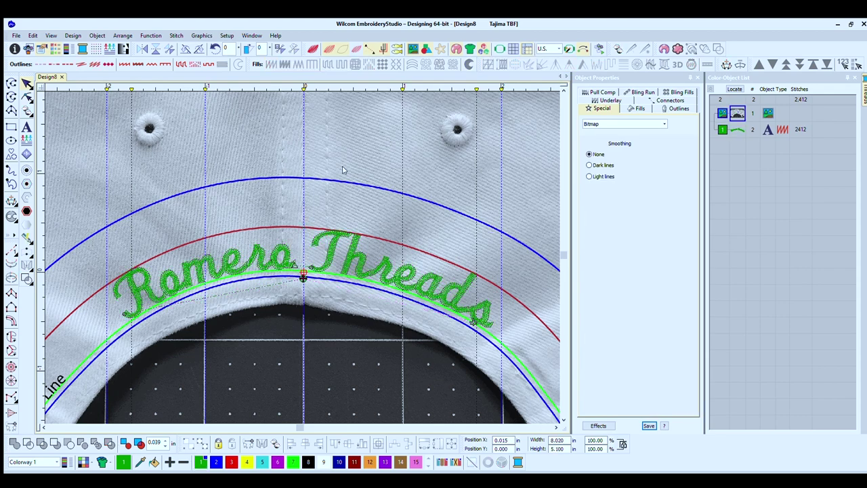
left_click(347, 315)
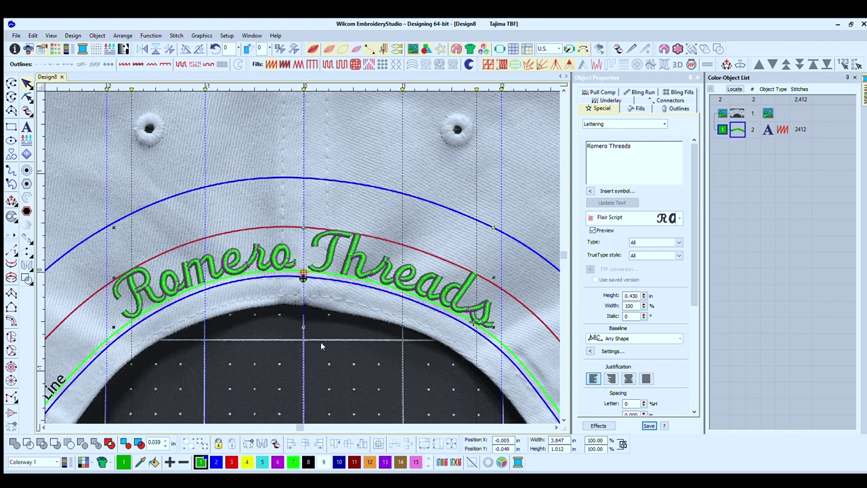
Reshape the lettering to 0.496 in high at 87% width.
key("h")
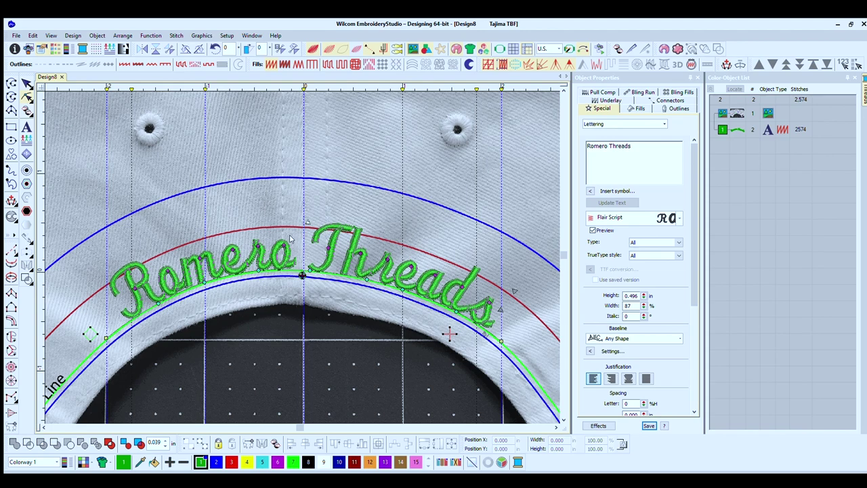
scroll(370, 261, "up", 4)
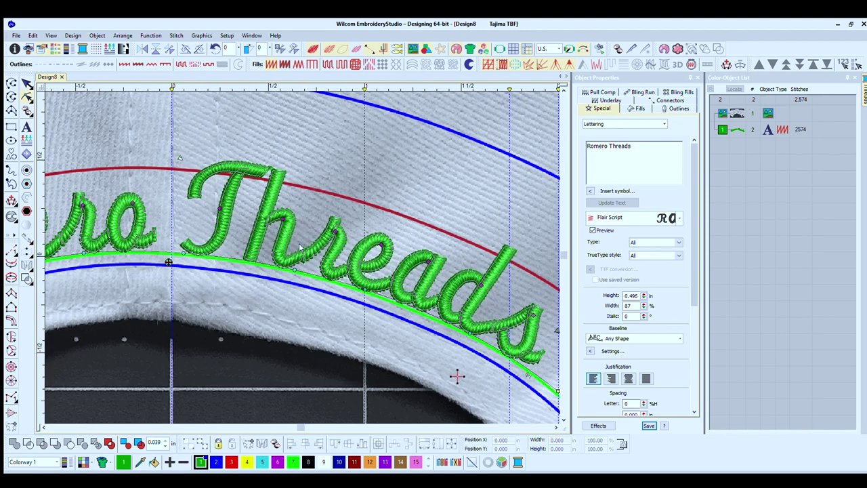
scroll(300, 244, "down", 4)
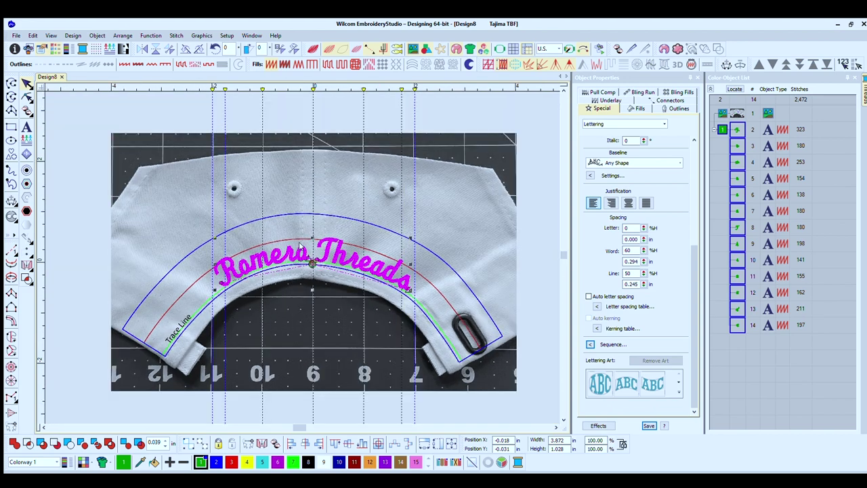
scroll(300, 245, "up", 2)
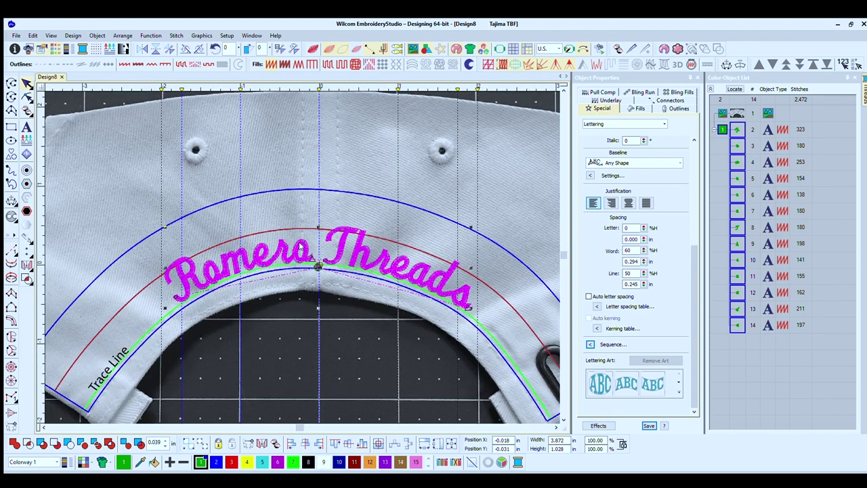